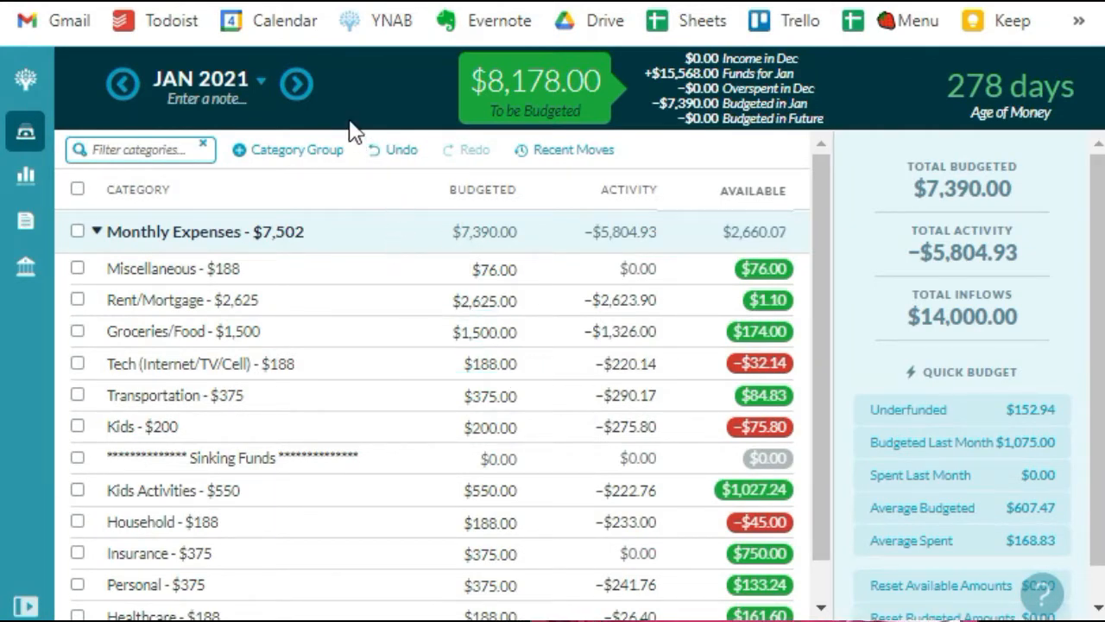
Fill the February 2021 budget with the amounts budgeted last month using Quick Budget.
{"action": "left_click", "coordinate": [296, 84]}
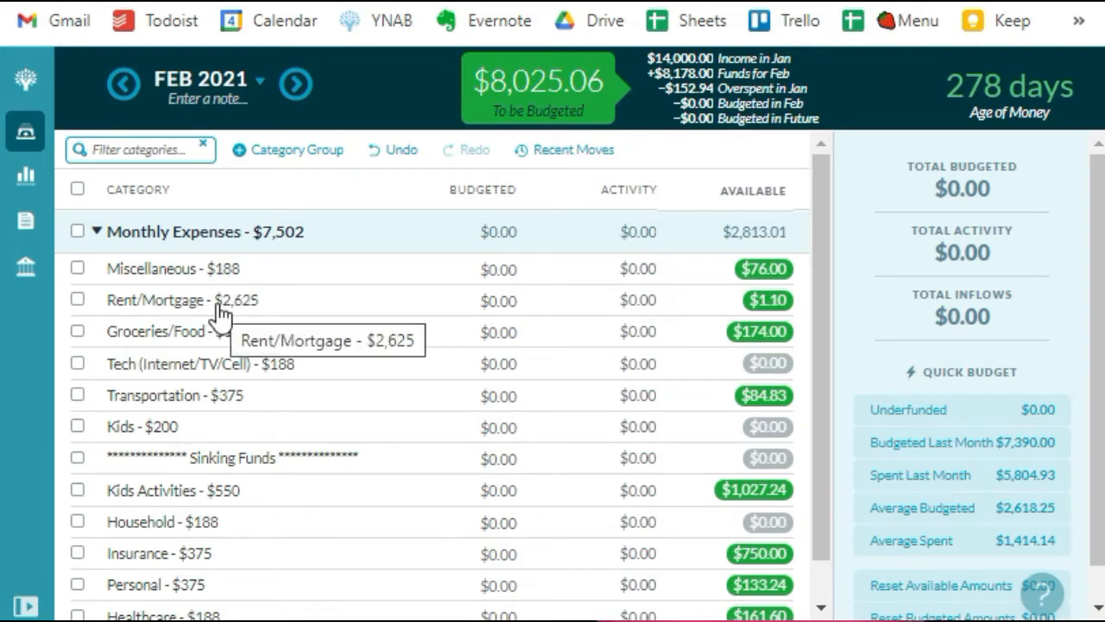
{"action": "left_click", "coordinate": [965, 444]}
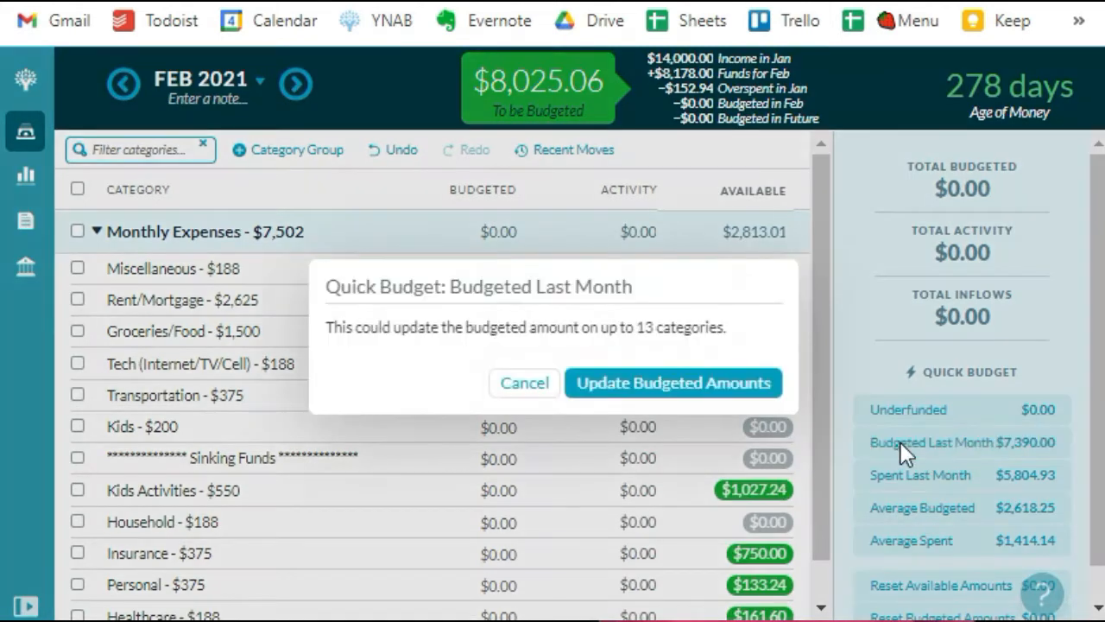
{"action": "left_click", "coordinate": [696, 384]}
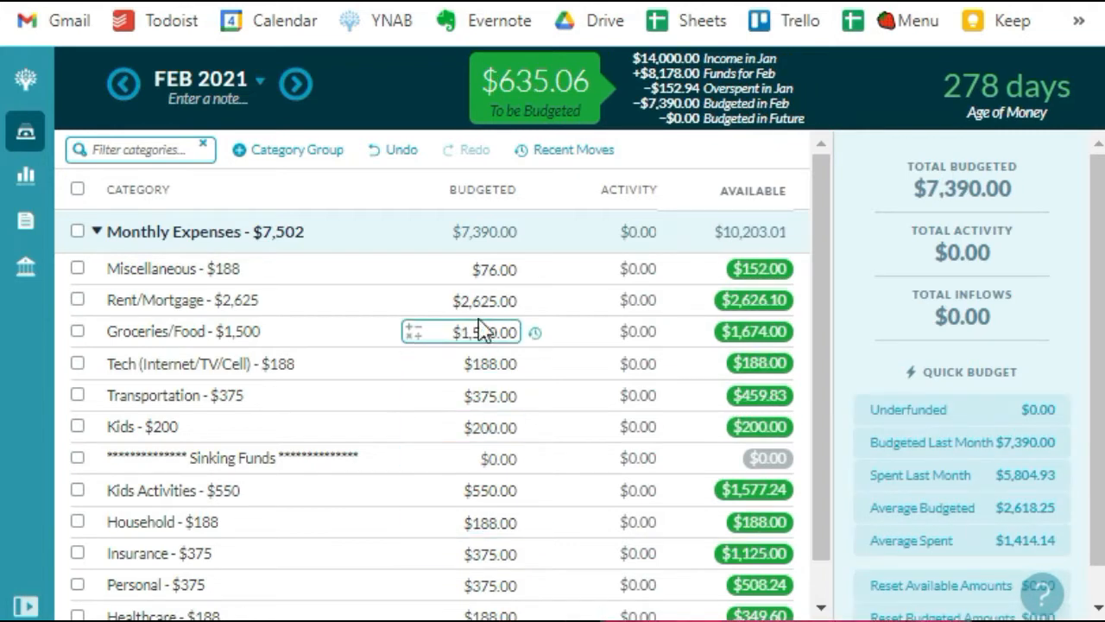
{"action": "scroll", "coordinate": [501, 328], "scroll_direction": "down", "scroll_amount": 1}
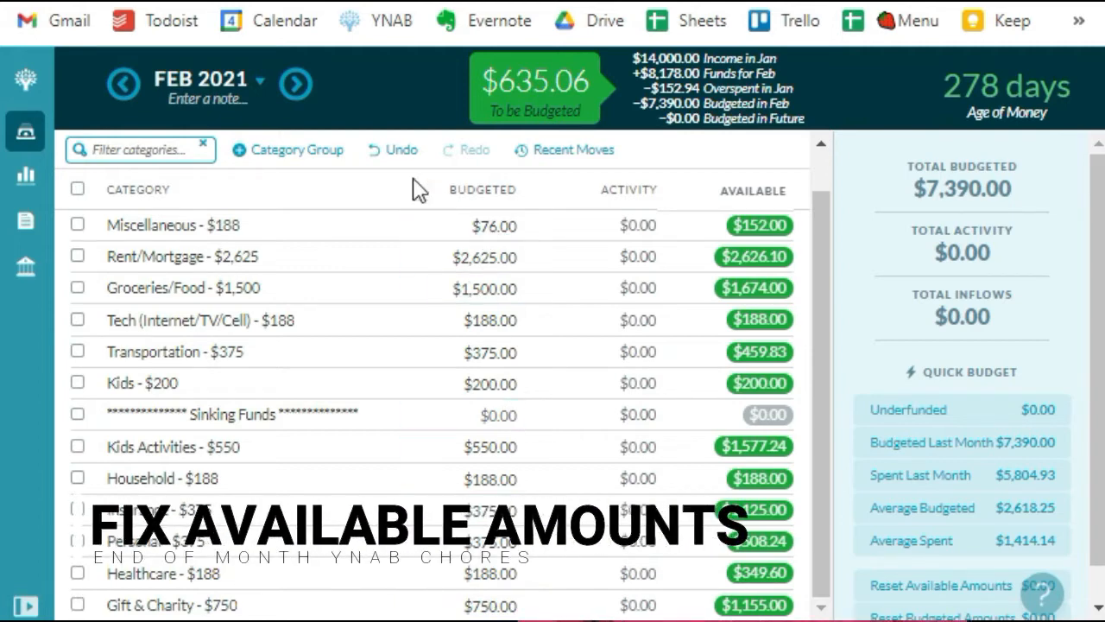
Return to January 2021 and cover the Kids category's overspending with money from Miscellaneous.
{"action": "left_click", "coordinate": [124, 86]}
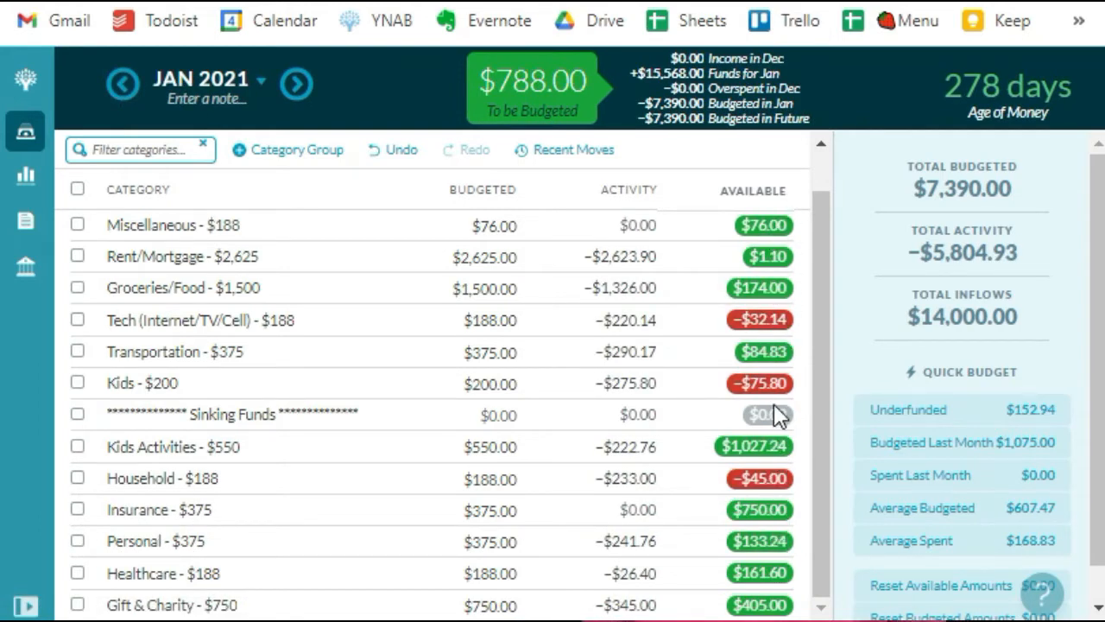
{"action": "mouse_move", "coordinate": [537, 105]}
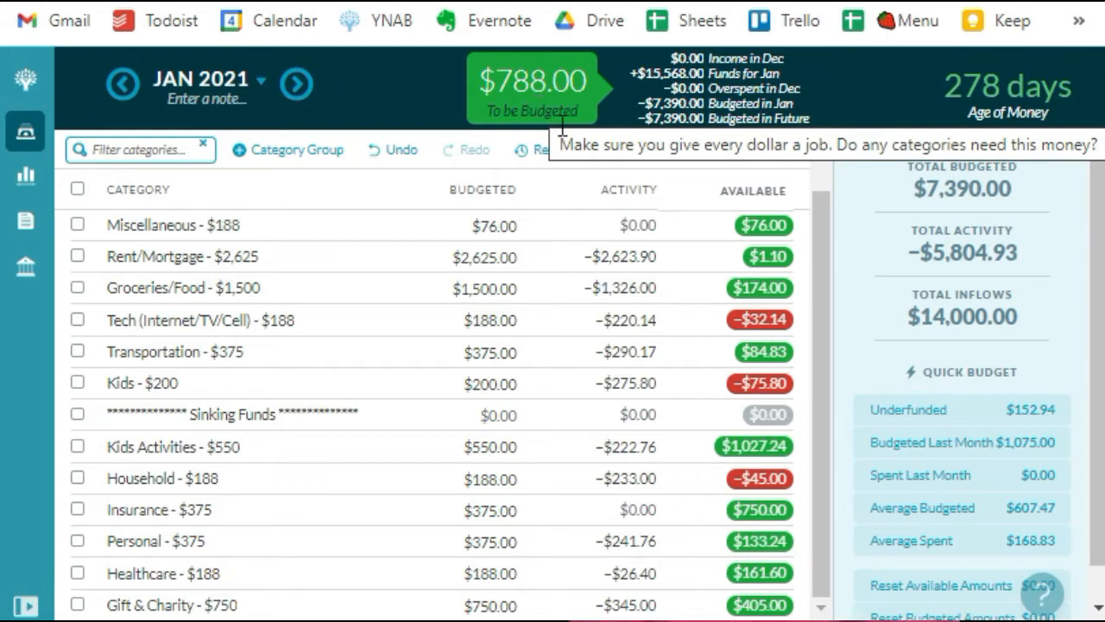
{"action": "left_click", "coordinate": [771, 382]}
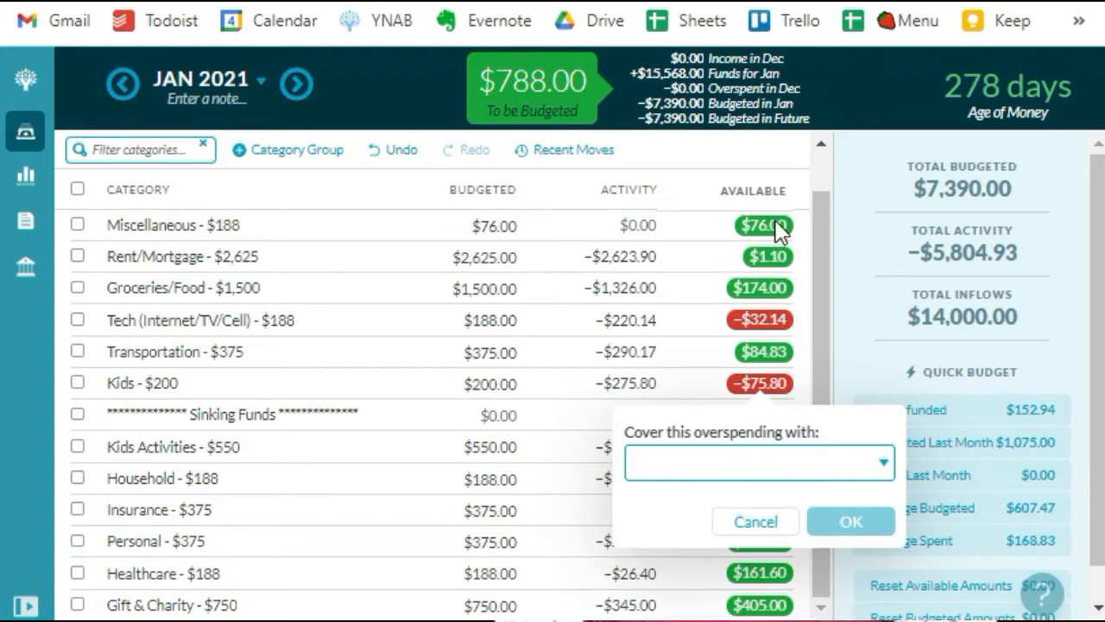
{"action": "left_click", "coordinate": [888, 470]}
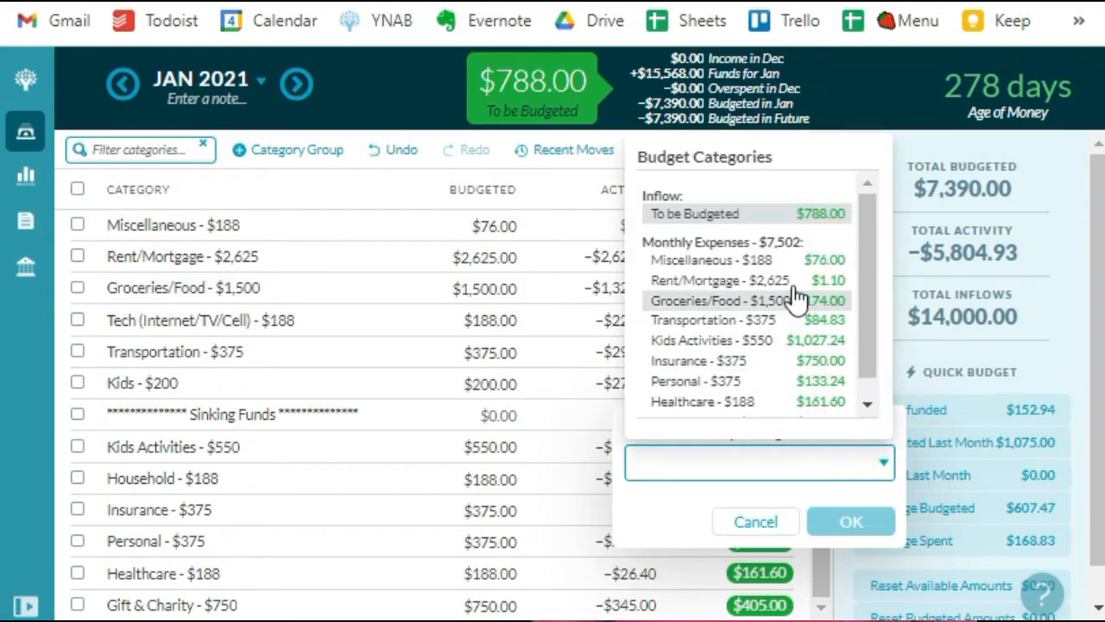
{"action": "left_click", "coordinate": [772, 191]}
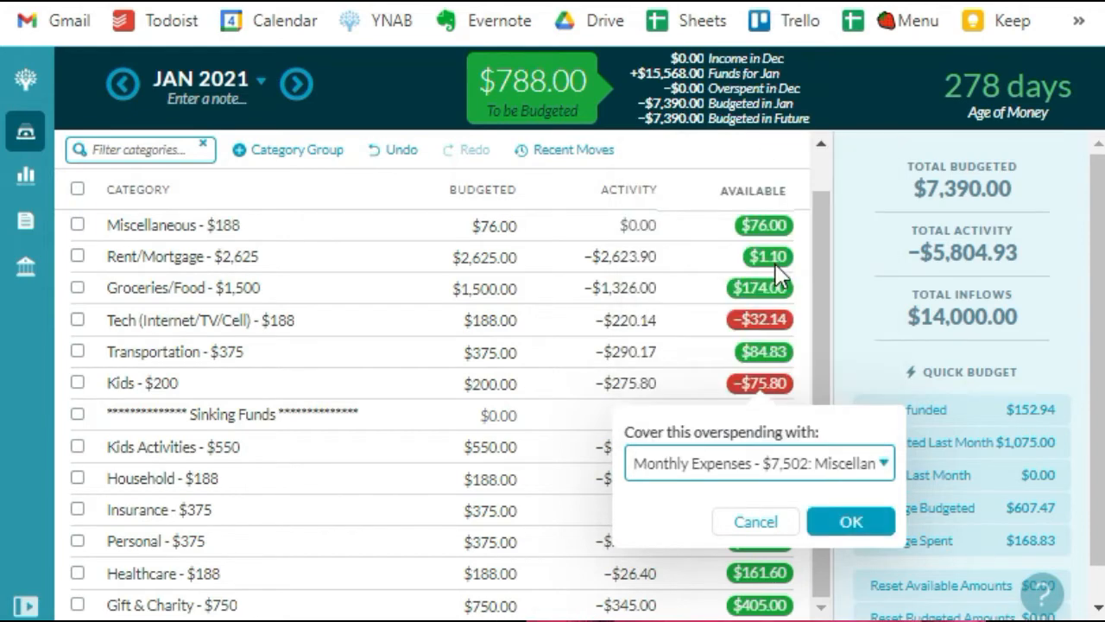
{"action": "left_click", "coordinate": [852, 522]}
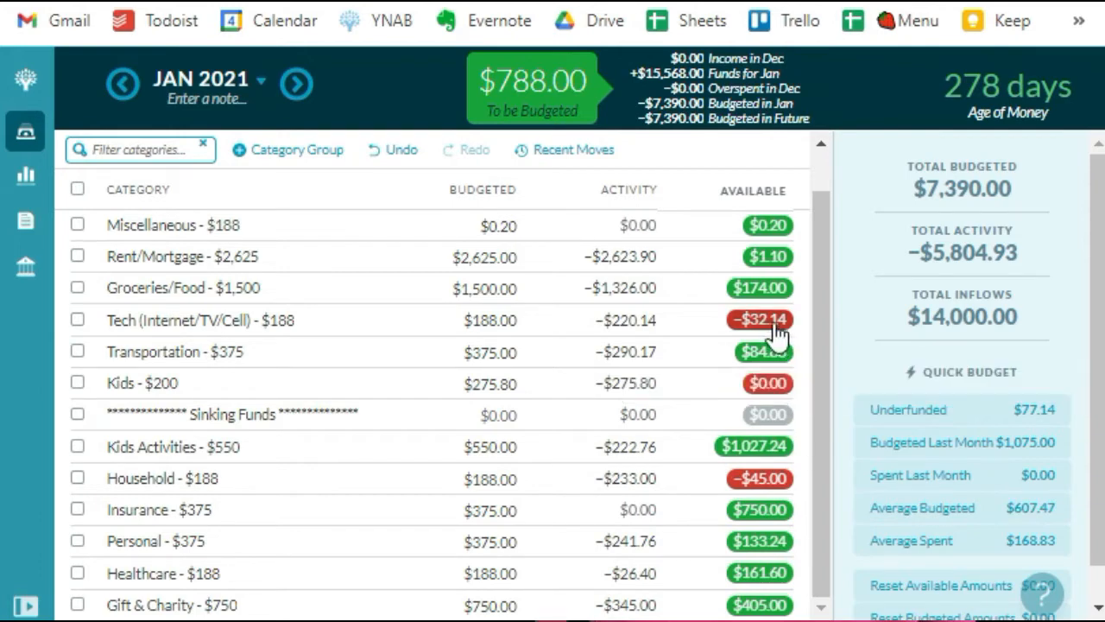
Cover the overspending in the Tech (Internet/TV/Cell) category with money from Groceries/Food.
{"action": "mouse_move", "coordinate": [778, 332]}
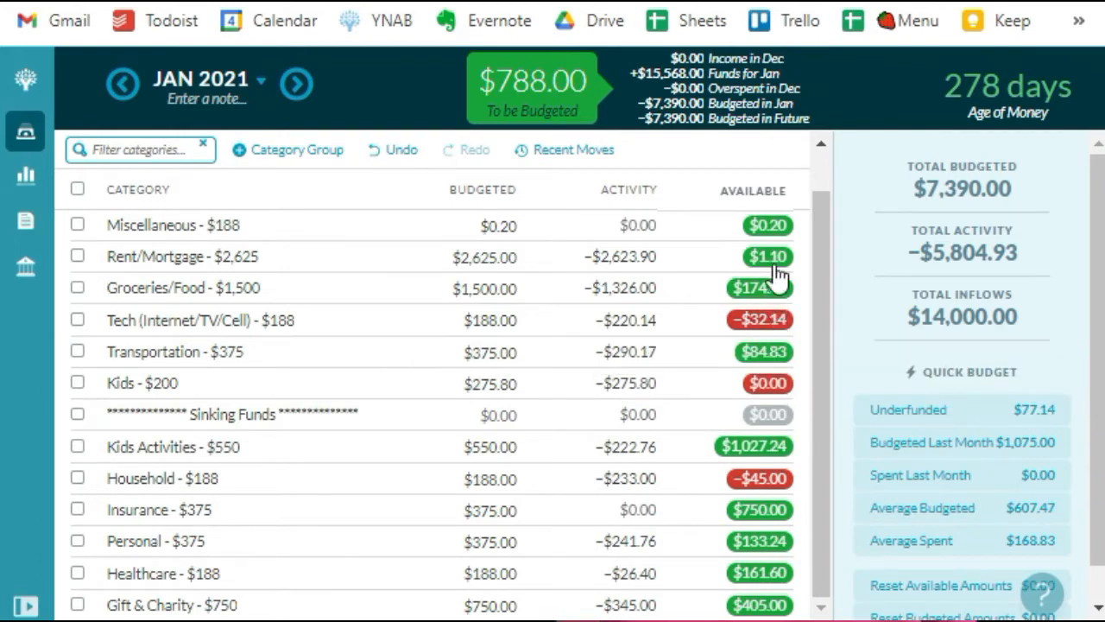
{"action": "left_click", "coordinate": [780, 330]}
{"action": "left_click", "coordinate": [885, 401]}
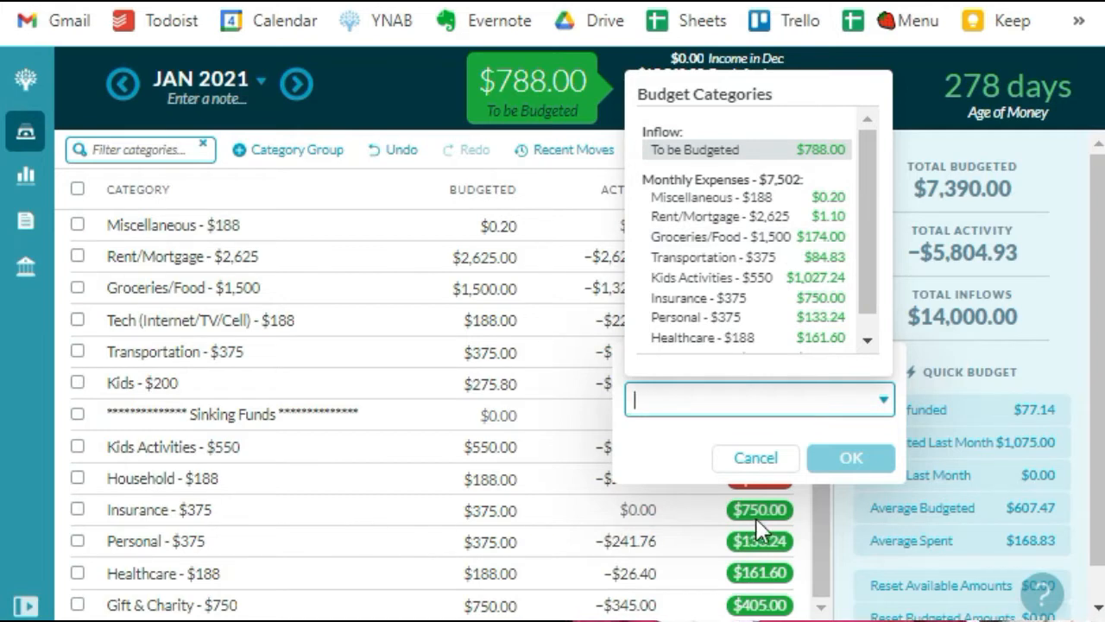
{"action": "left_click", "coordinate": [754, 238]}
{"action": "left_click", "coordinate": [839, 461]}
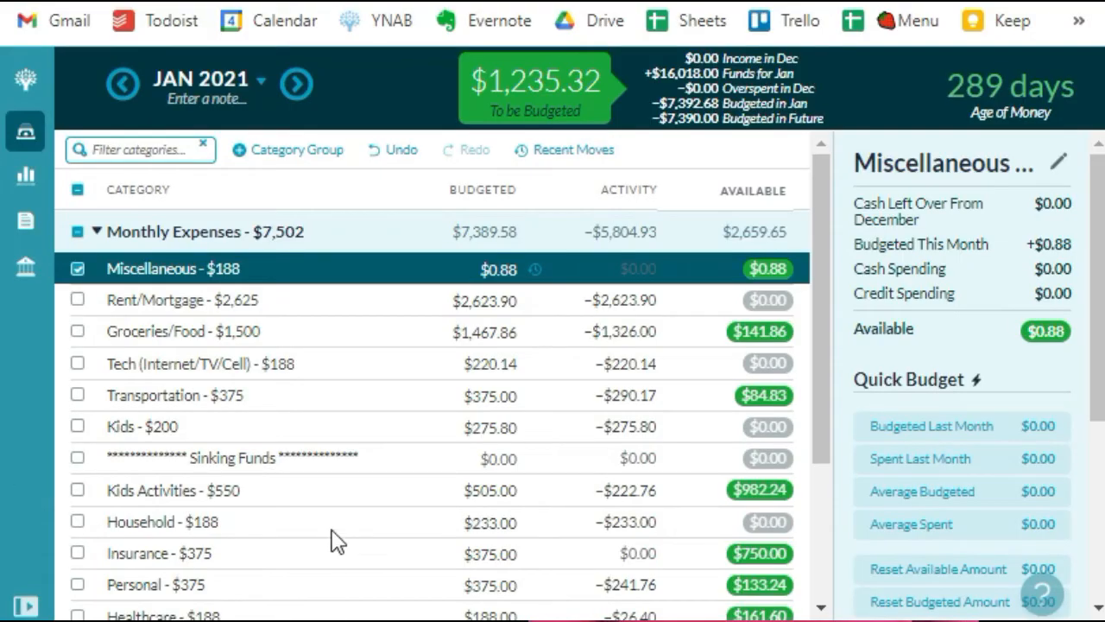
Move the remaining $0.88 from the Miscellaneous category to 2021 Savings.
{"action": "scroll", "coordinate": [257, 572], "scroll_direction": "down", "scroll_amount": 3}
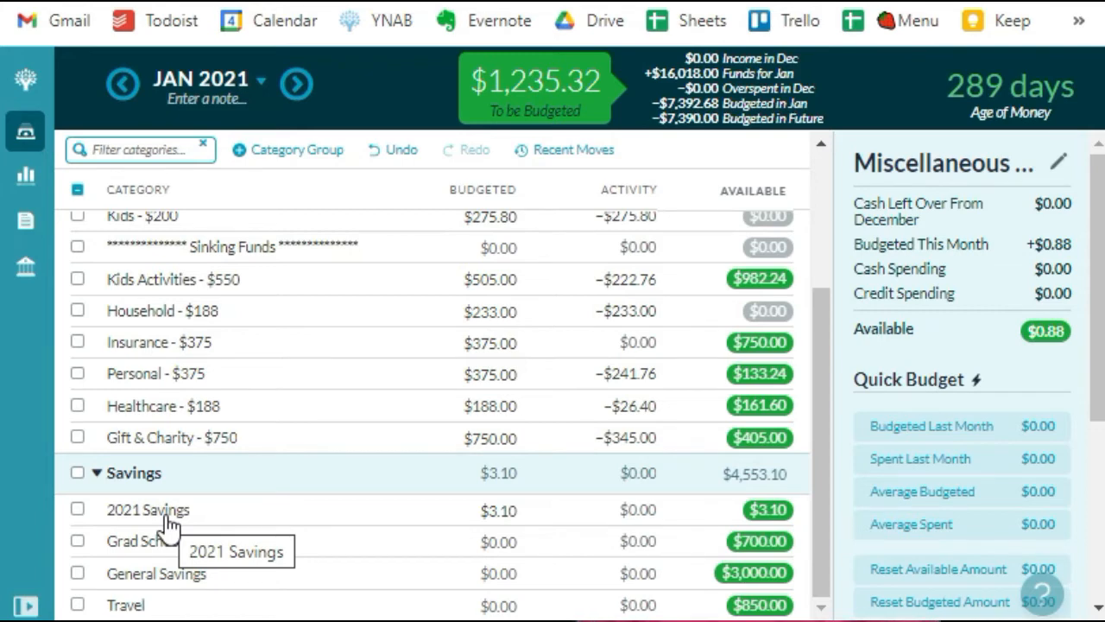
{"action": "scroll", "coordinate": [160, 475], "scroll_direction": "up", "scroll_amount": 3}
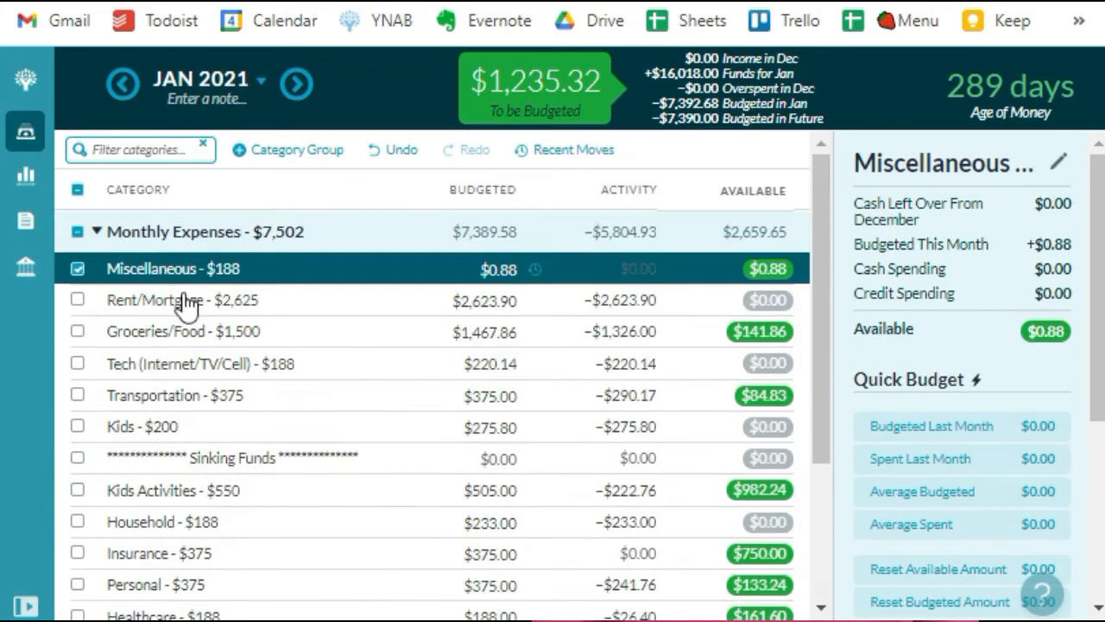
{"action": "left_click", "coordinate": [767, 270]}
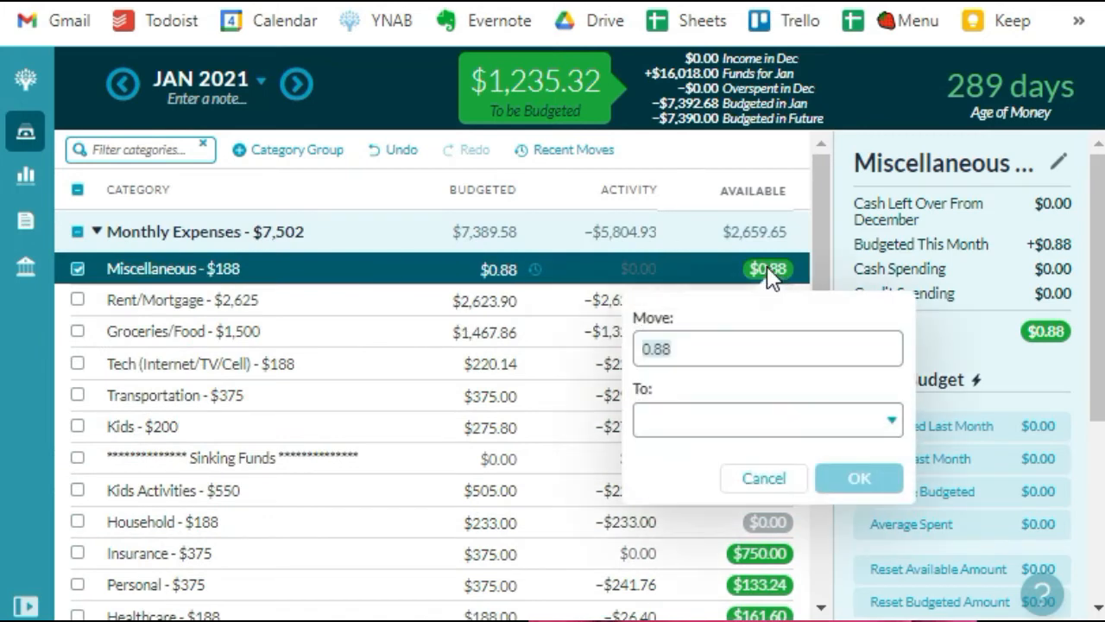
{"action": "left_click", "coordinate": [683, 420]}
{"action": "type", "text": "2"}
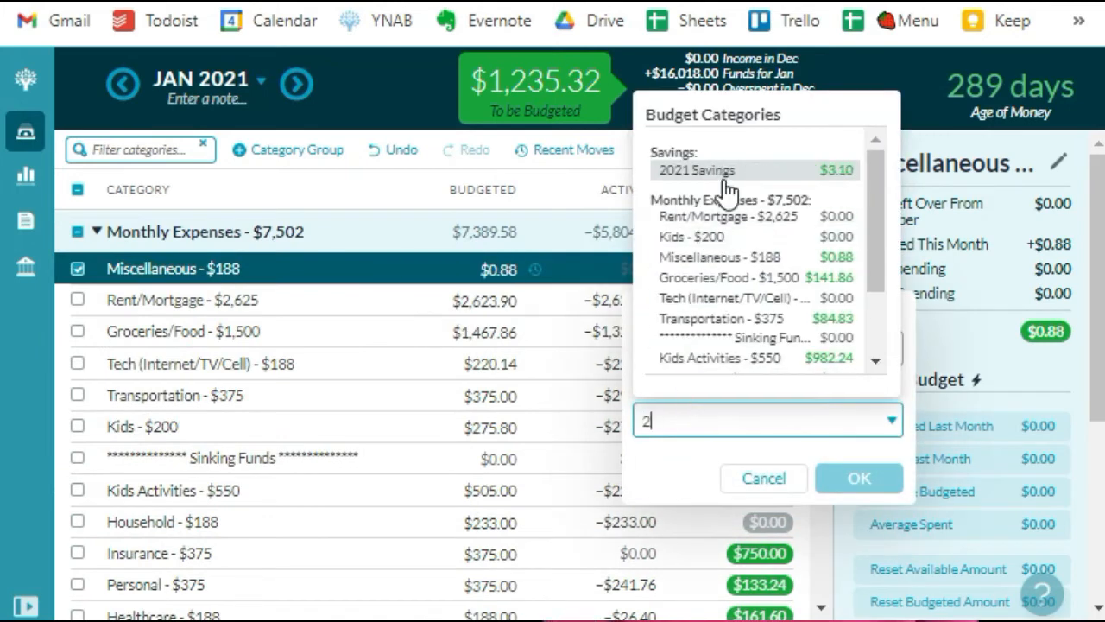
{"action": "left_click", "coordinate": [727, 179]}
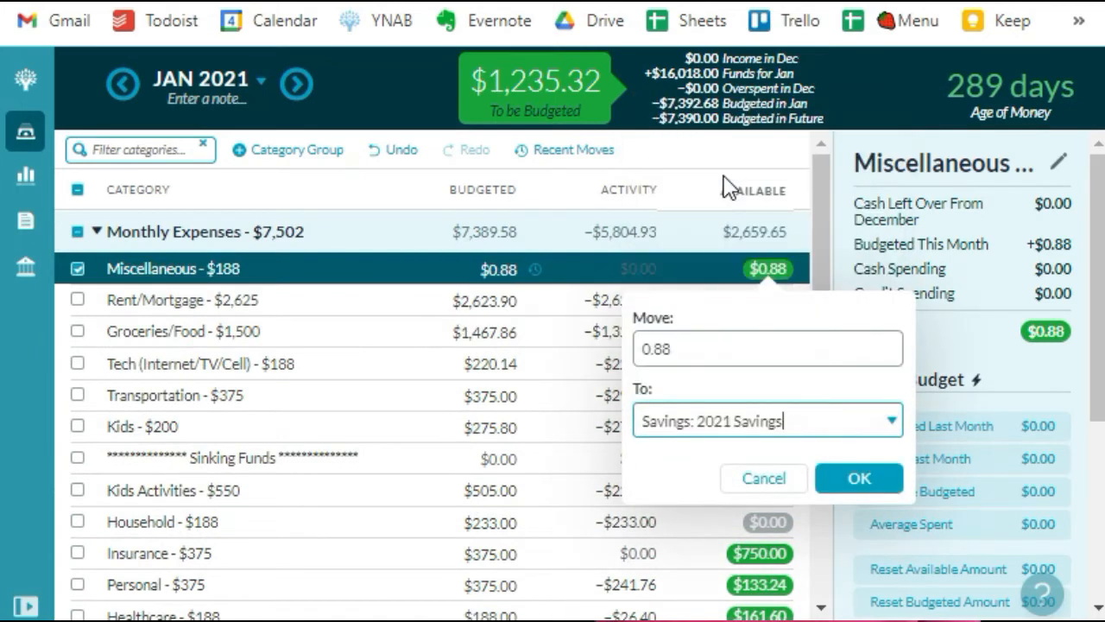
{"action": "left_click", "coordinate": [851, 480]}
Move the leftover $141.86 from Groceries/Food to the 2021 Savings category.
{"action": "left_click", "coordinate": [767, 336]}
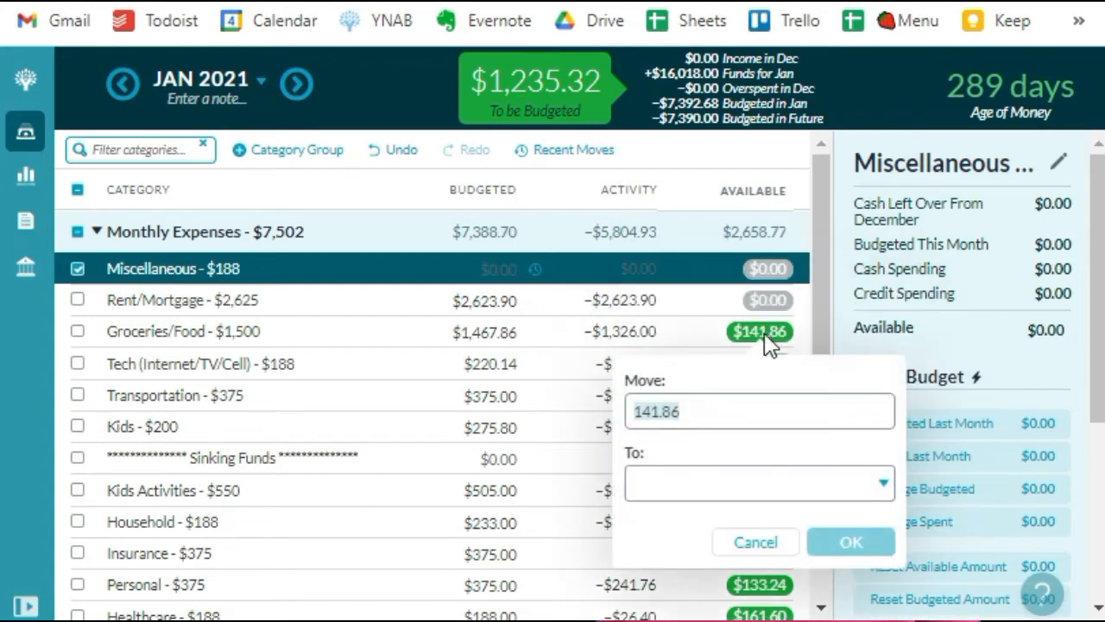
{"action": "left_click", "coordinate": [713, 473]}
{"action": "type", "text": "2"}
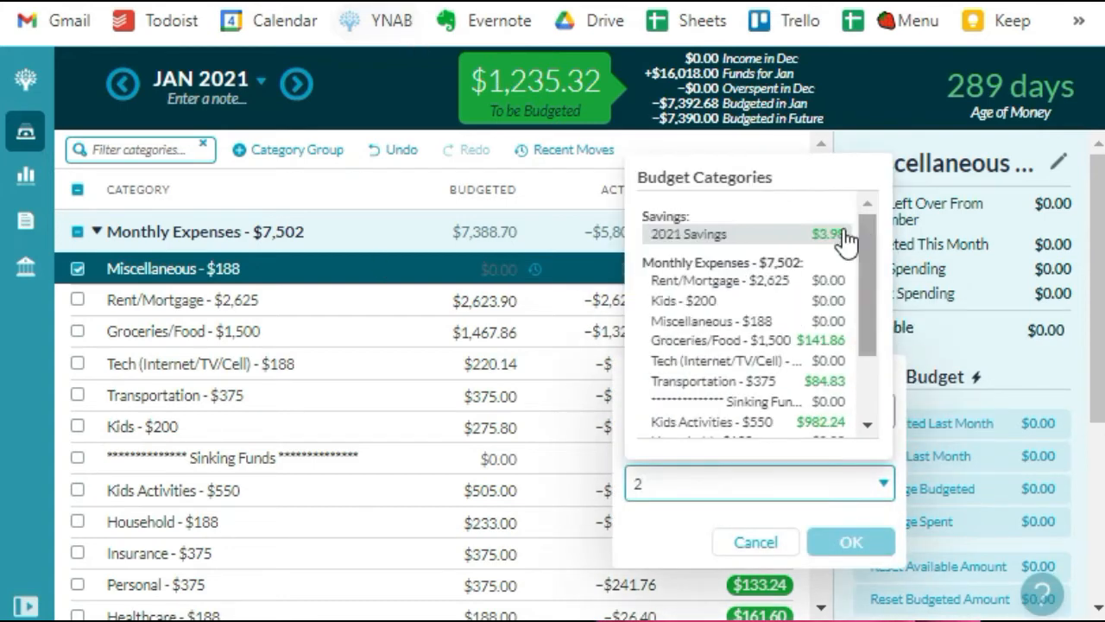
{"action": "key", "text": "Return"}
{"action": "left_click", "coordinate": [854, 541]}
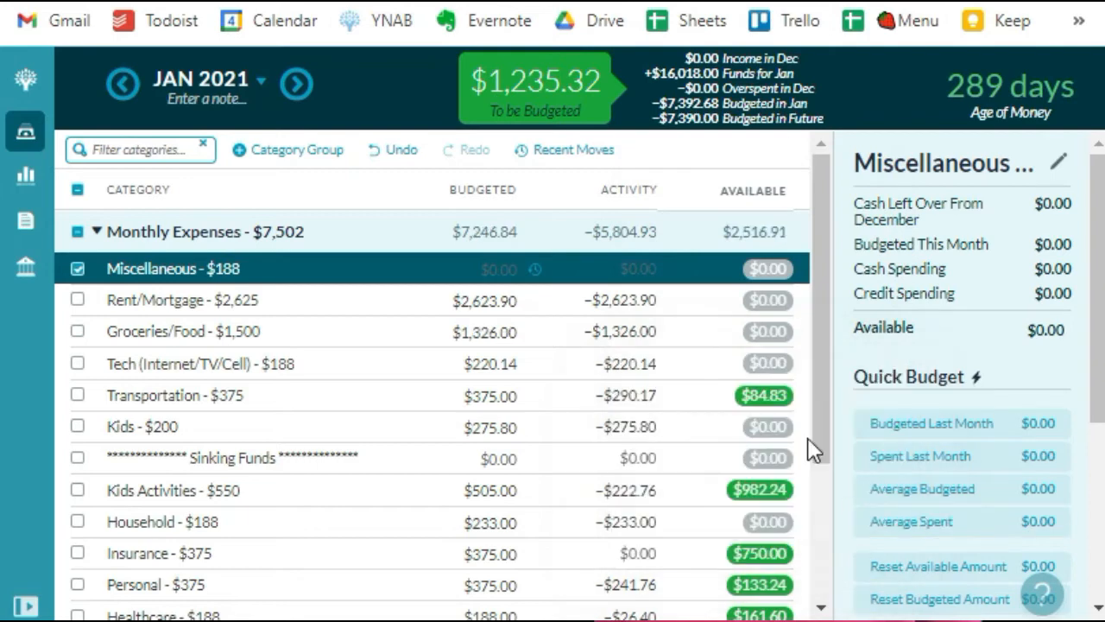
Move the available $84.83 from the Transportation category to 2021 Savings.
{"action": "left_click", "coordinate": [774, 396]}
{"action": "left_click", "coordinate": [666, 286]}
{"action": "type", "text": "2"}
{"action": "key", "text": "Return"}
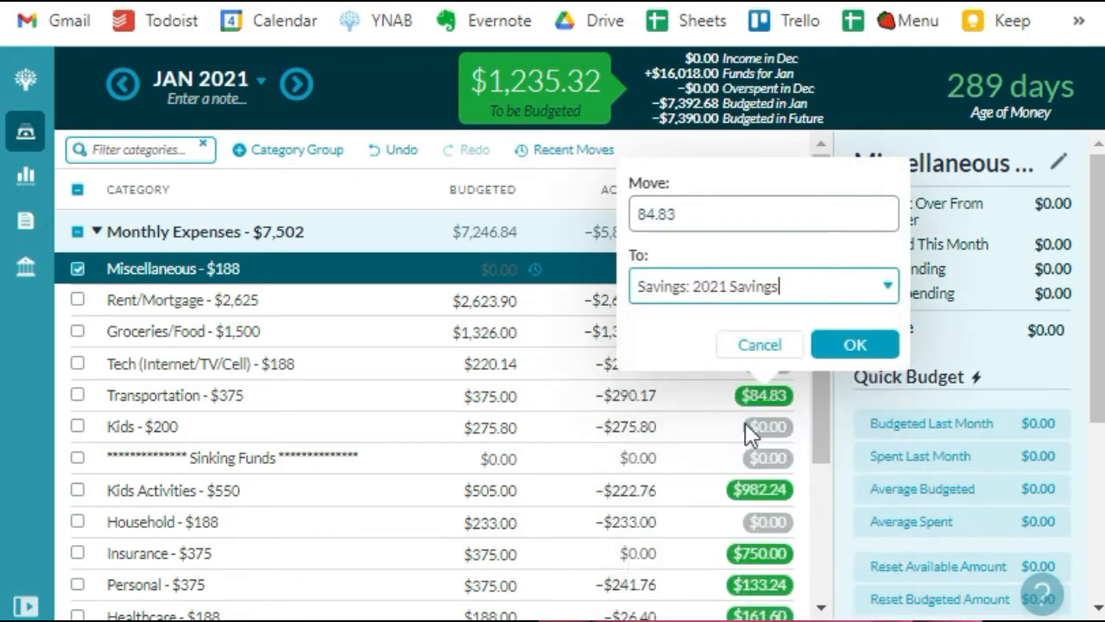
{"action": "left_click", "coordinate": [855, 346]}
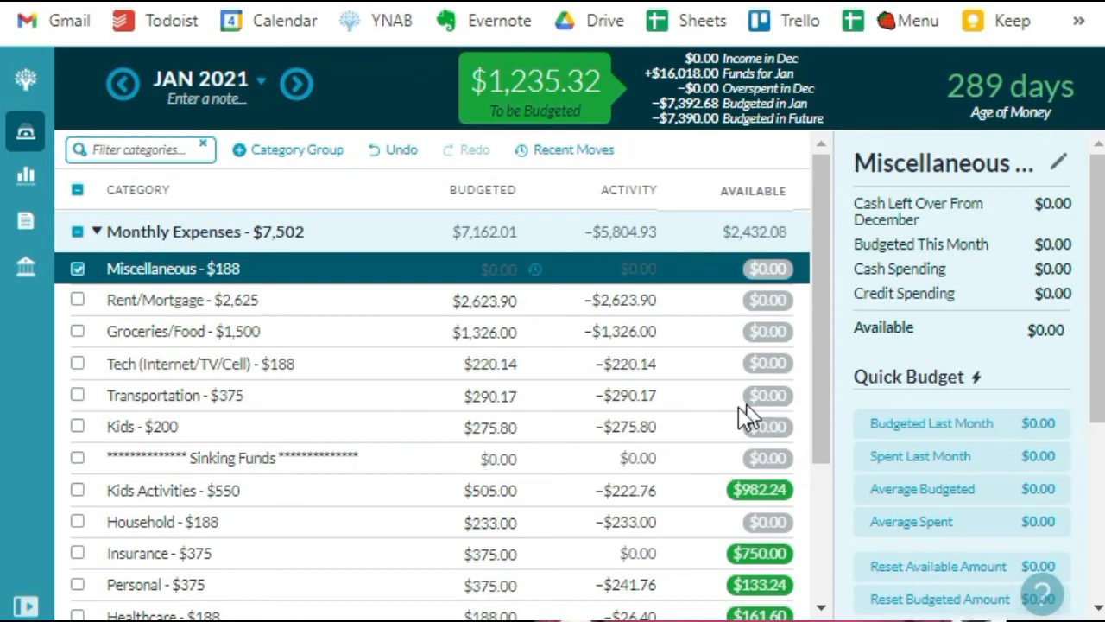
Move the $1,235.32 still to be budgeted in January into the 2021 Savings category.
{"action": "scroll", "coordinate": [749, 414], "scroll_direction": "down", "scroll_amount": 3}
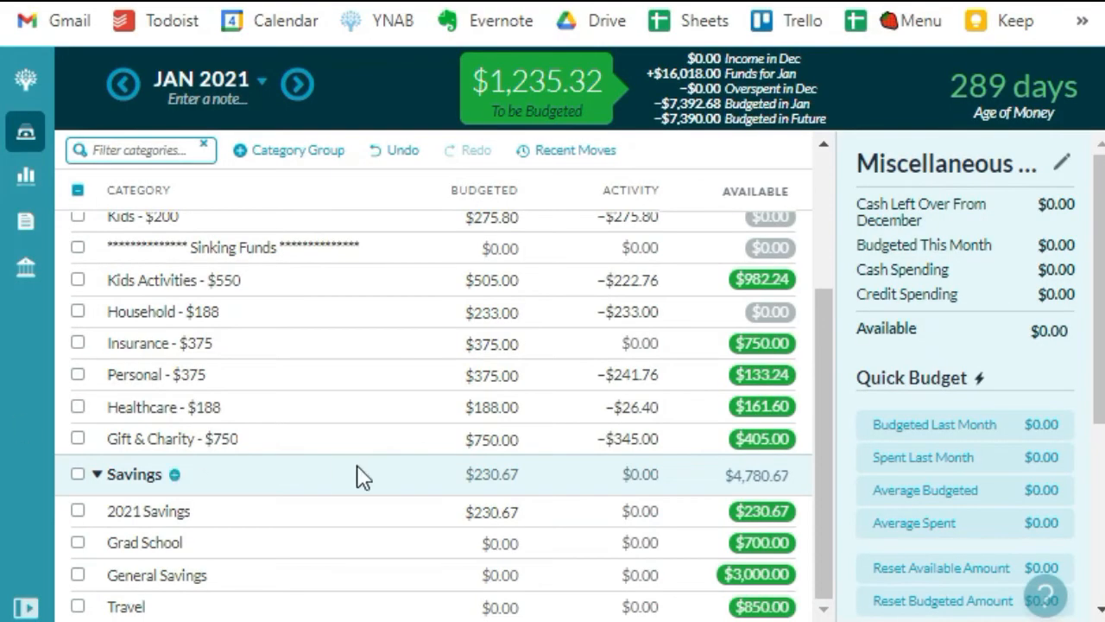
{"action": "left_click", "coordinate": [565, 76]}
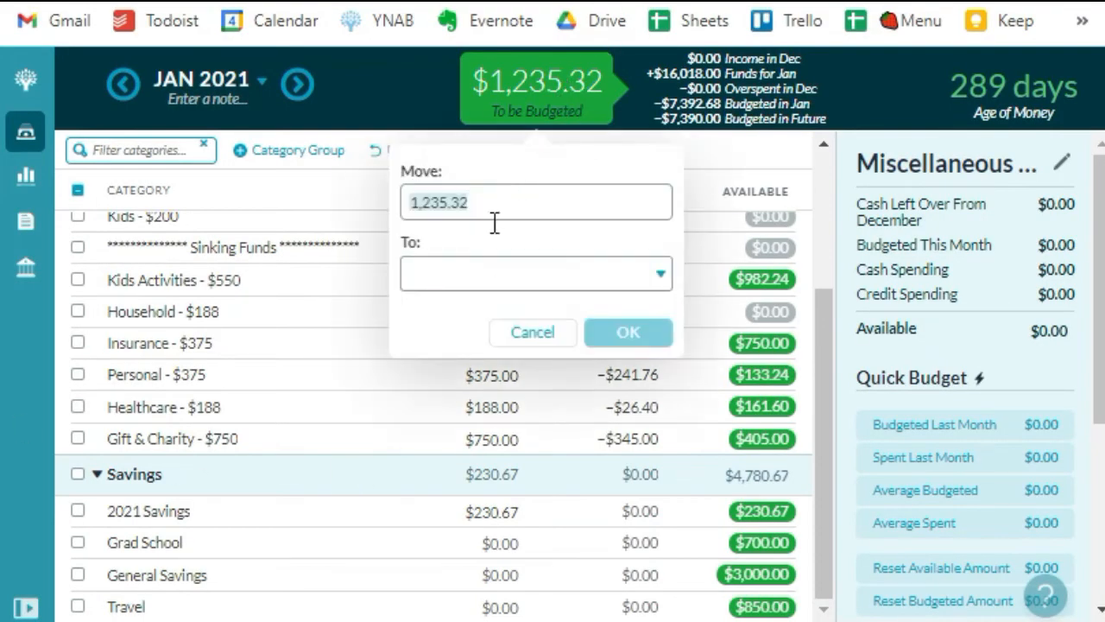
{"action": "left_click", "coordinate": [493, 269]}
{"action": "type", "text": "2"}
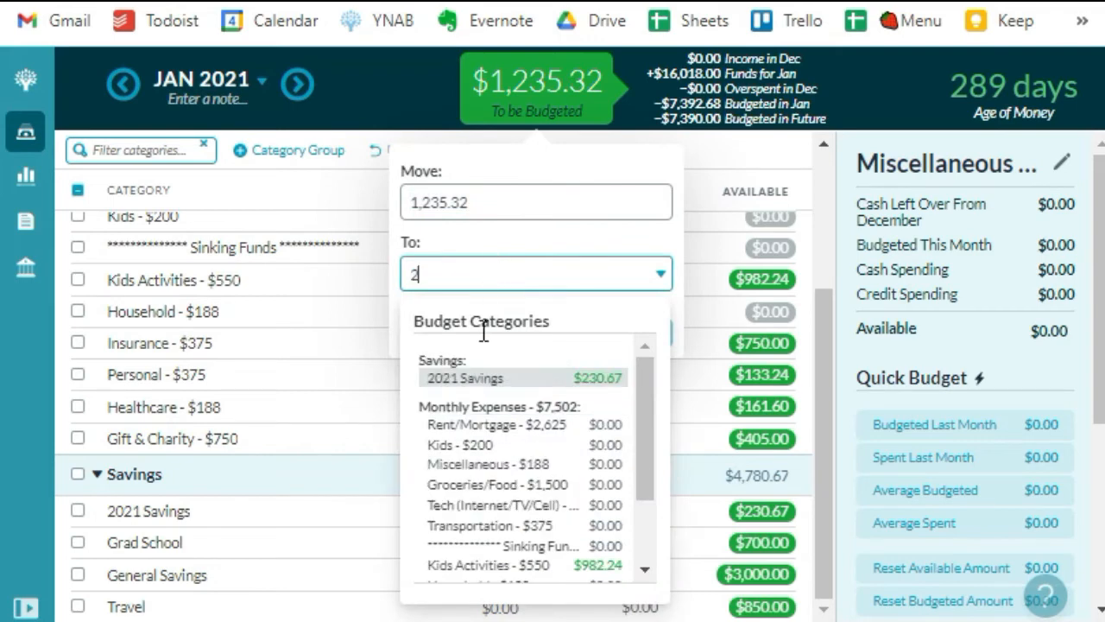
{"action": "left_click", "coordinate": [473, 378]}
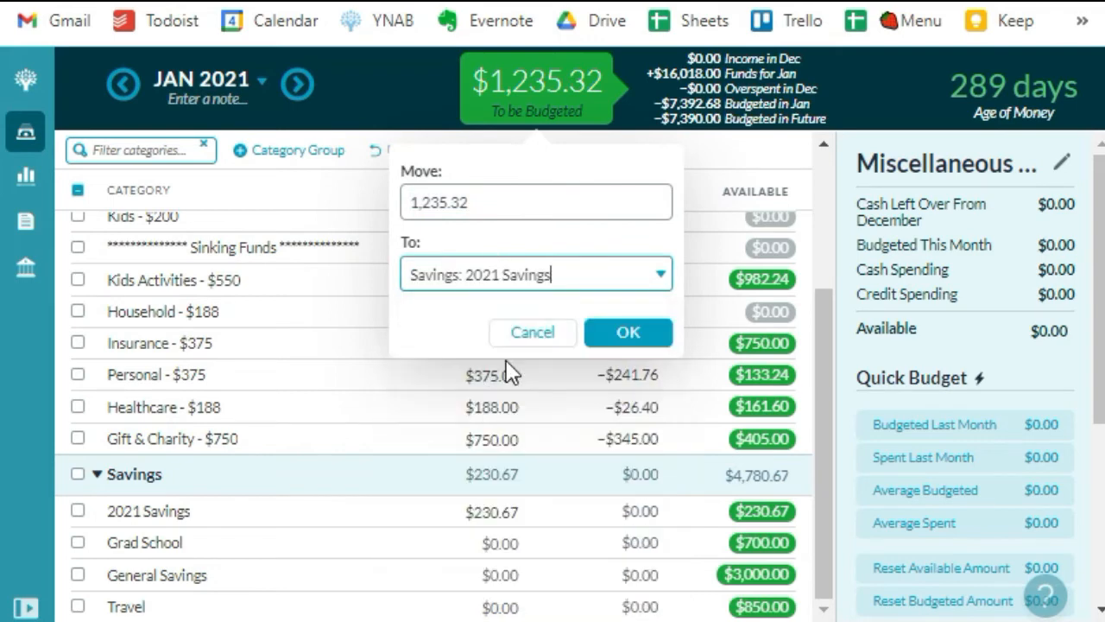
{"action": "left_click", "coordinate": [624, 332]}
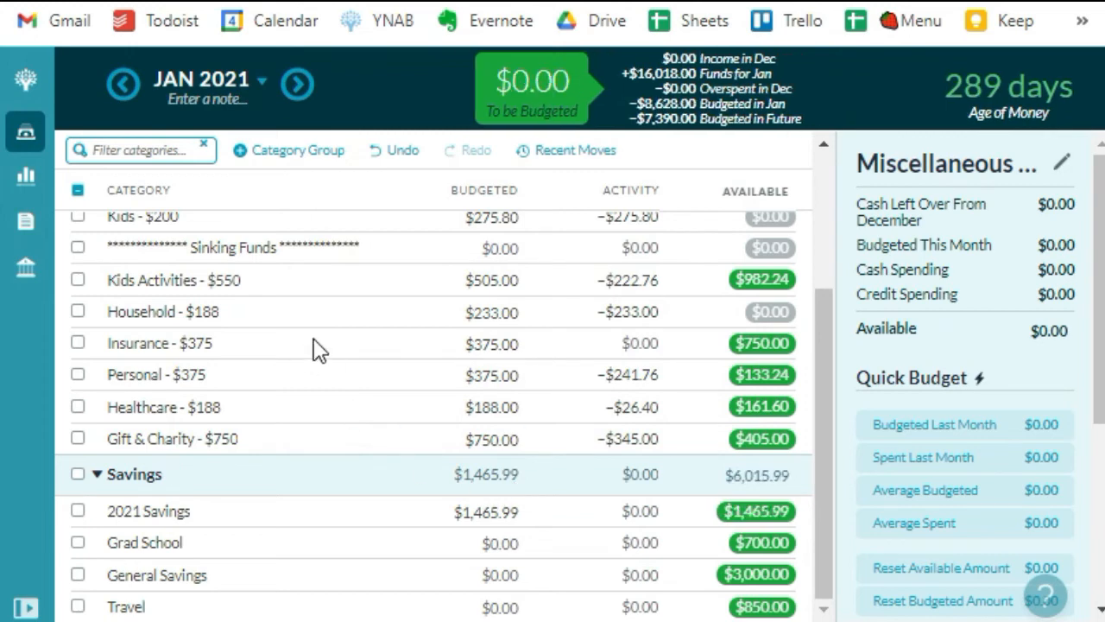
{"action": "scroll", "coordinate": [320, 343], "scroll_direction": "up", "scroll_amount": 2}
{"action": "scroll", "coordinate": [164, 304], "scroll_direction": "up", "scroll_amount": 1}
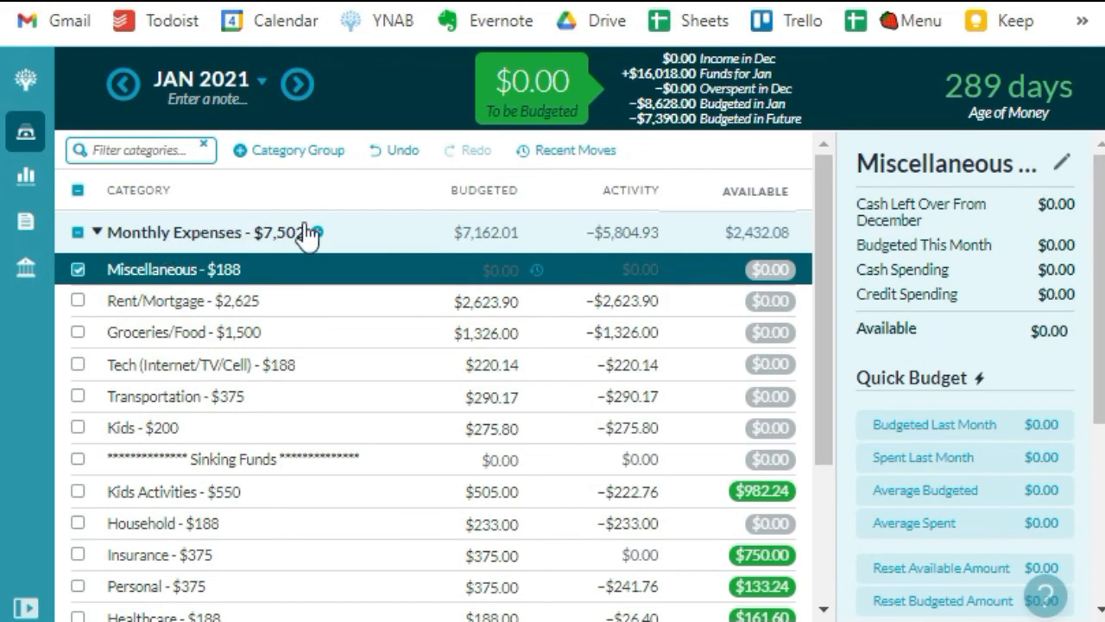
{"action": "scroll", "coordinate": [147, 345], "scroll_direction": "down", "scroll_amount": 3}
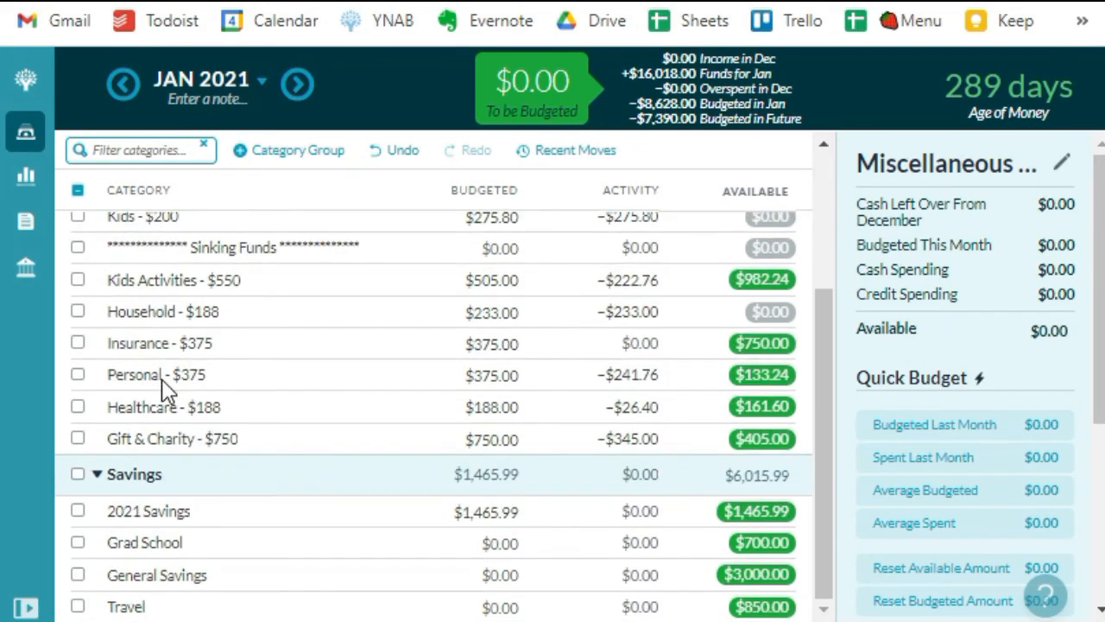
{"action": "left_click", "coordinate": [432, 509]}
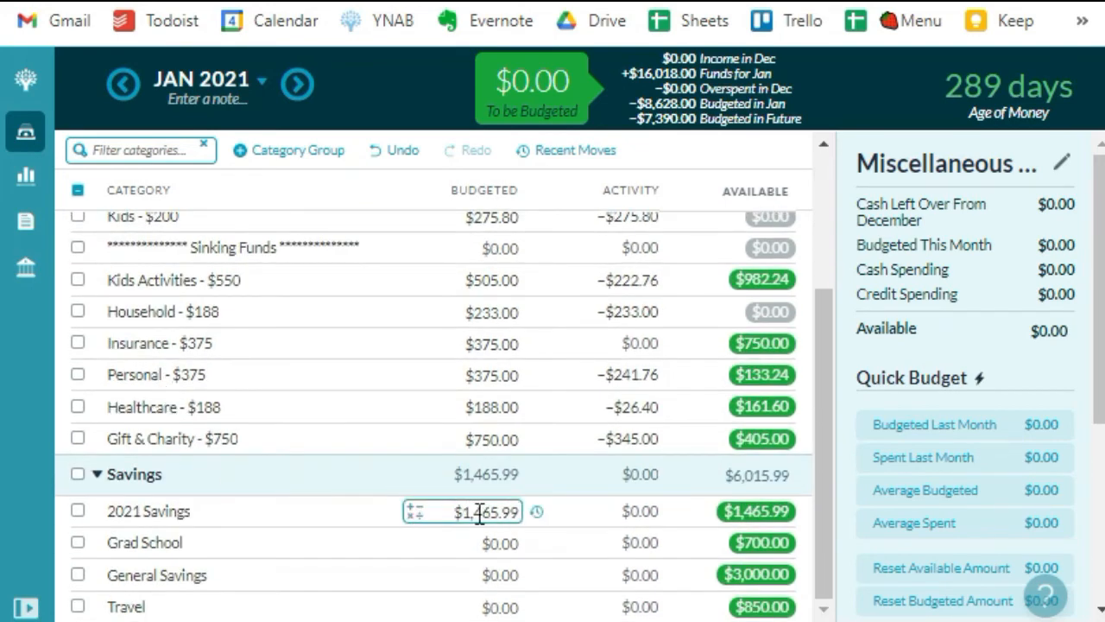